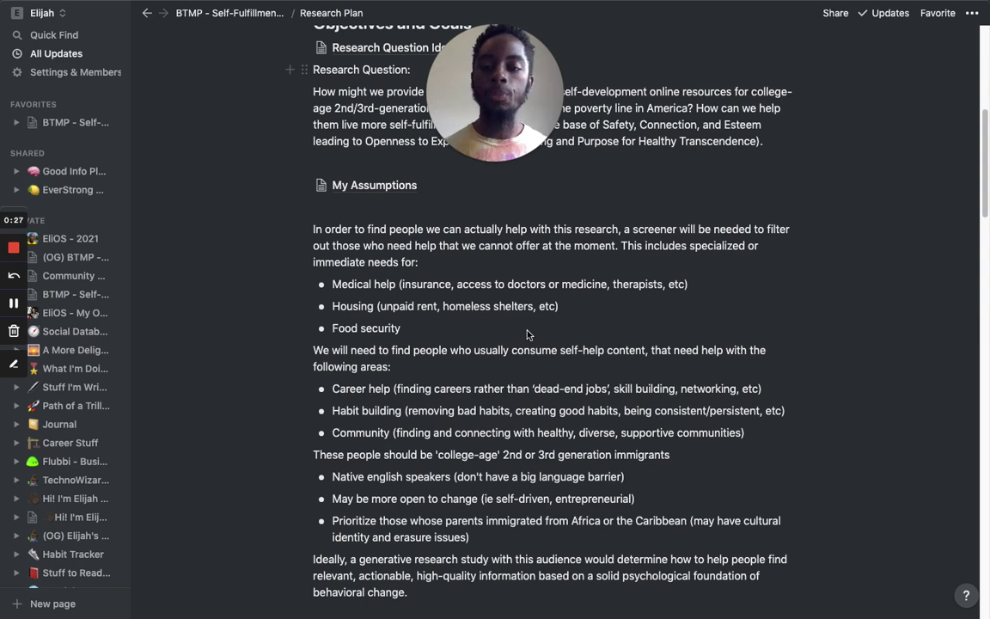
# Step: Select the college-age, native-English, openness and immigrant-parents bullets in turn
pyautogui.scroll(-3, 527, 334)
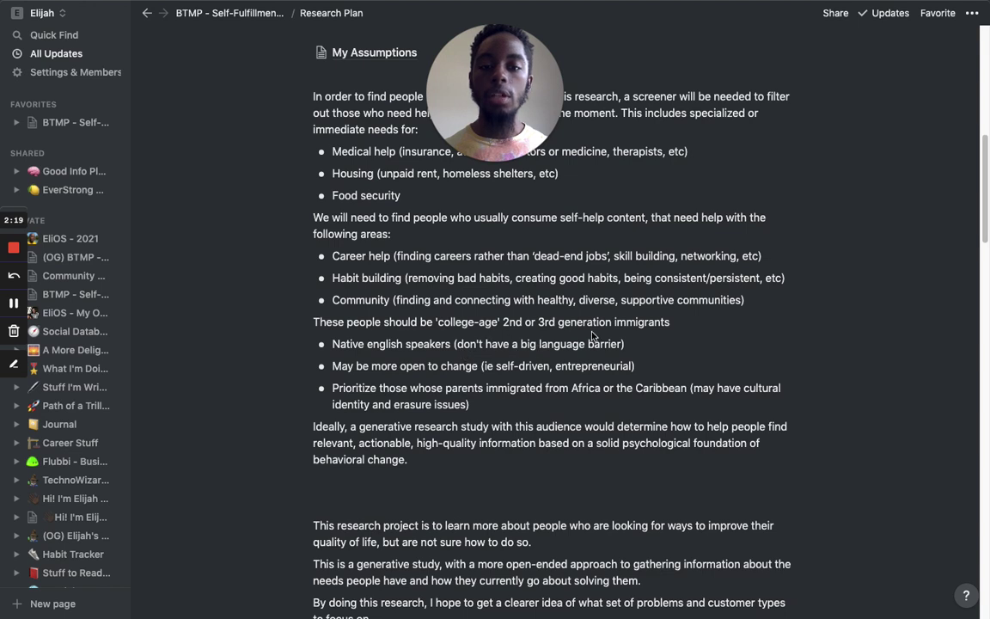
pyautogui.tripleClick(563, 324)
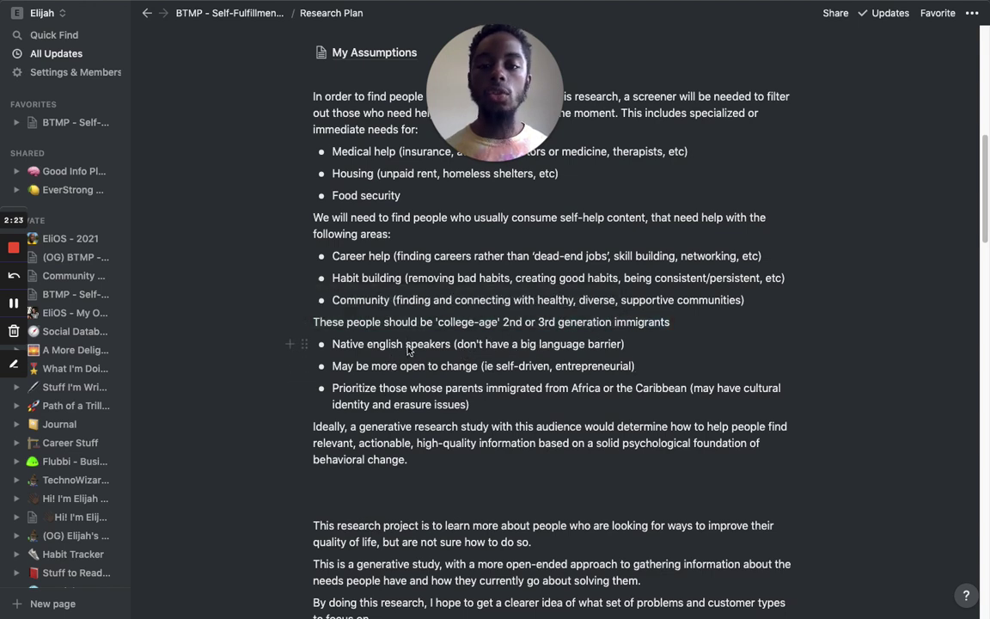
pyautogui.tripleClick(537, 347)
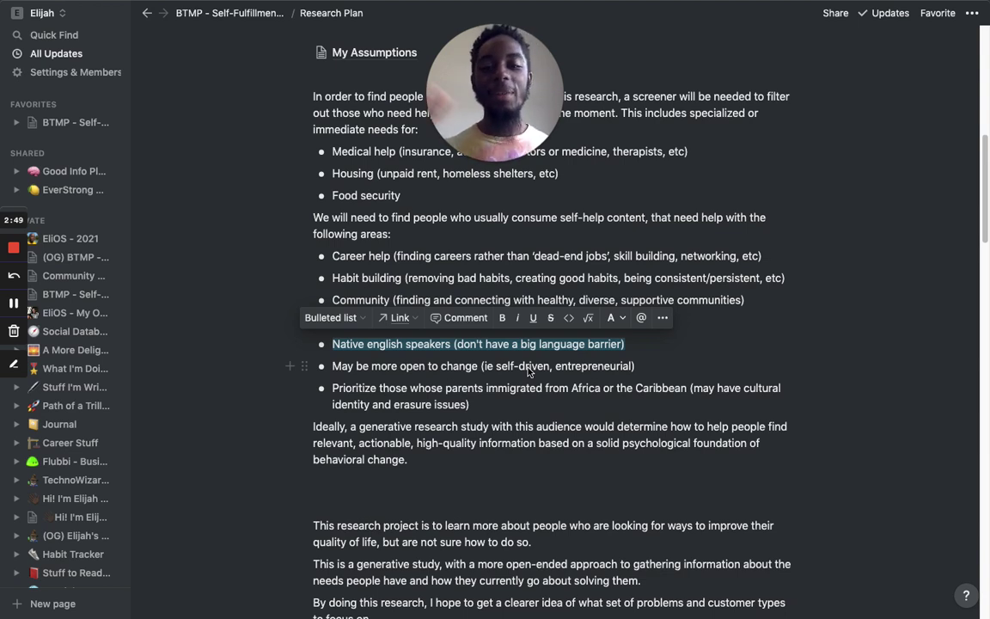
pyautogui.tripleClick(528, 367)
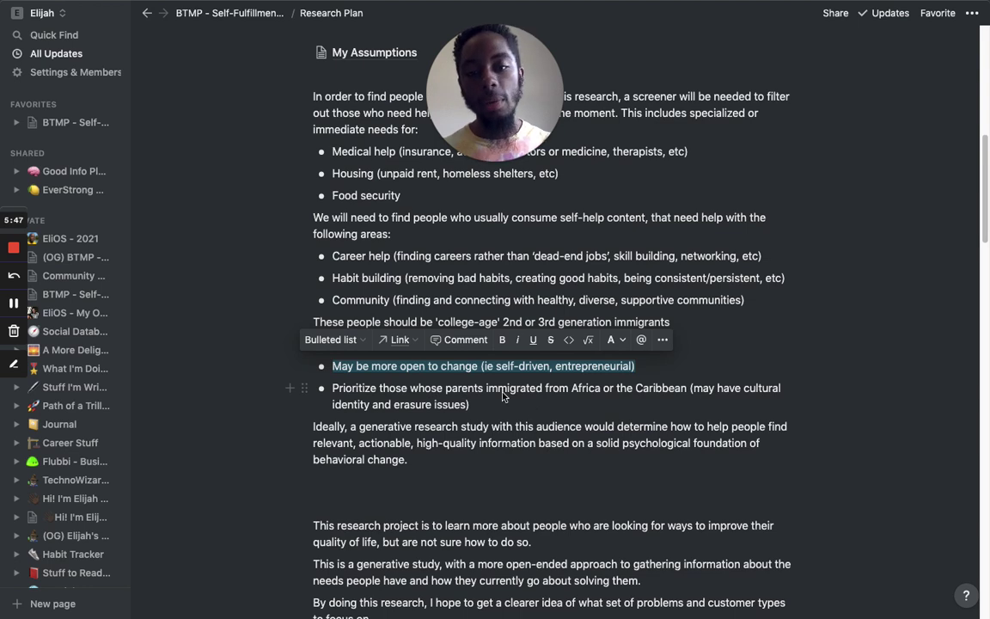
pyautogui.tripleClick(456, 391)
pyautogui.press('Up')
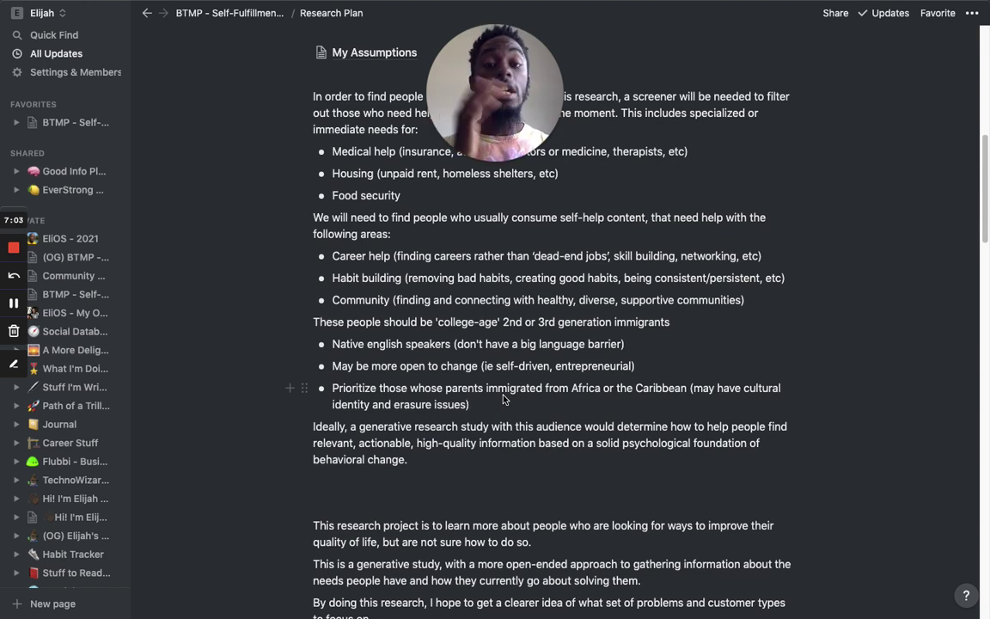
pyautogui.tripleClick(533, 393)
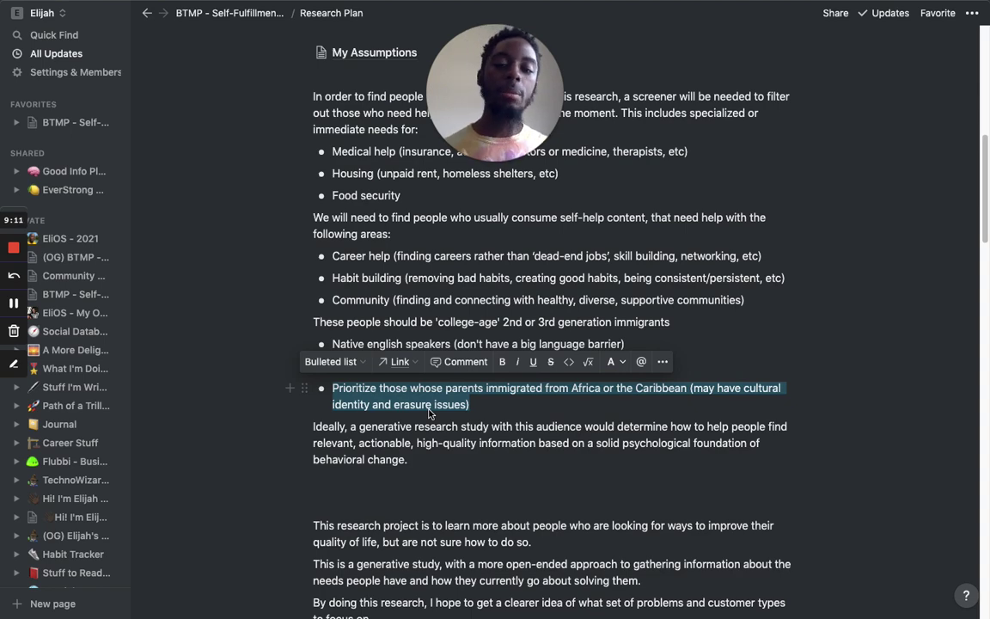
pyautogui.click(429, 409)
pyautogui.scroll(2, 480, 366)
pyautogui.scroll(1, 535, 411)
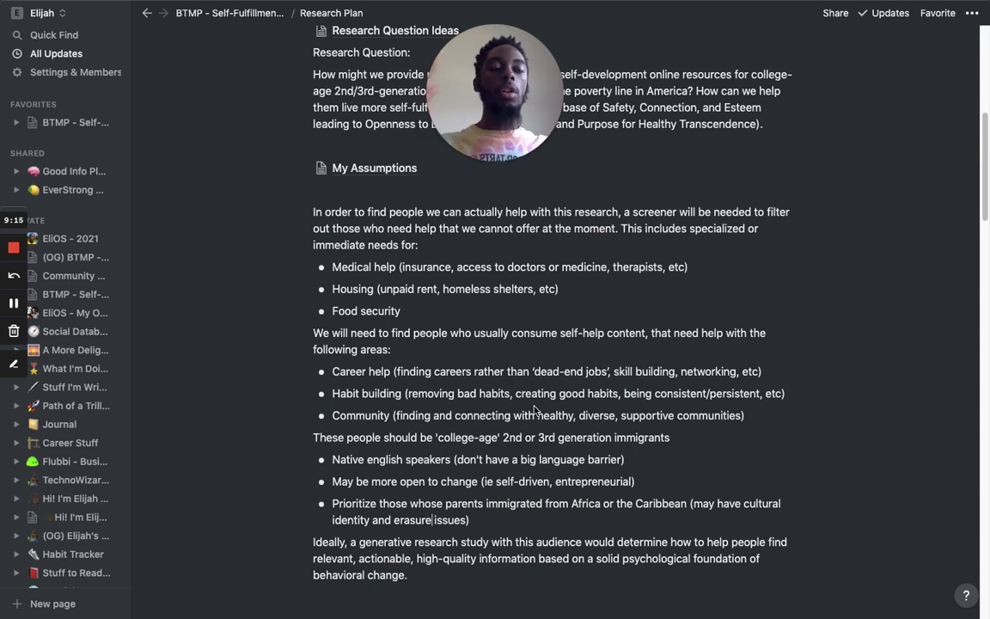
pyautogui.scroll(-3, 538, 411)
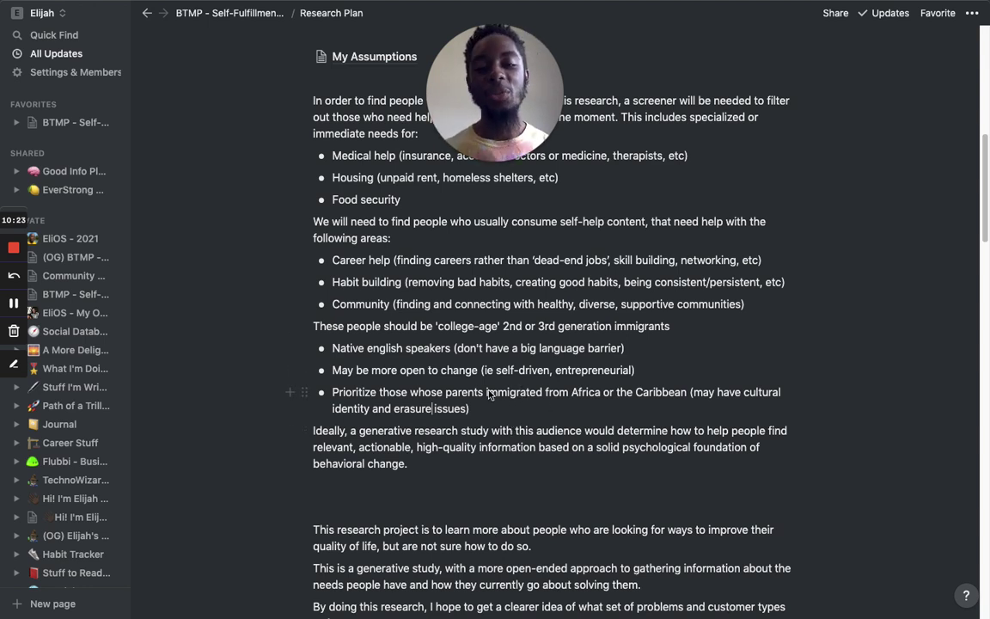
pyautogui.tripleClick(489, 394)
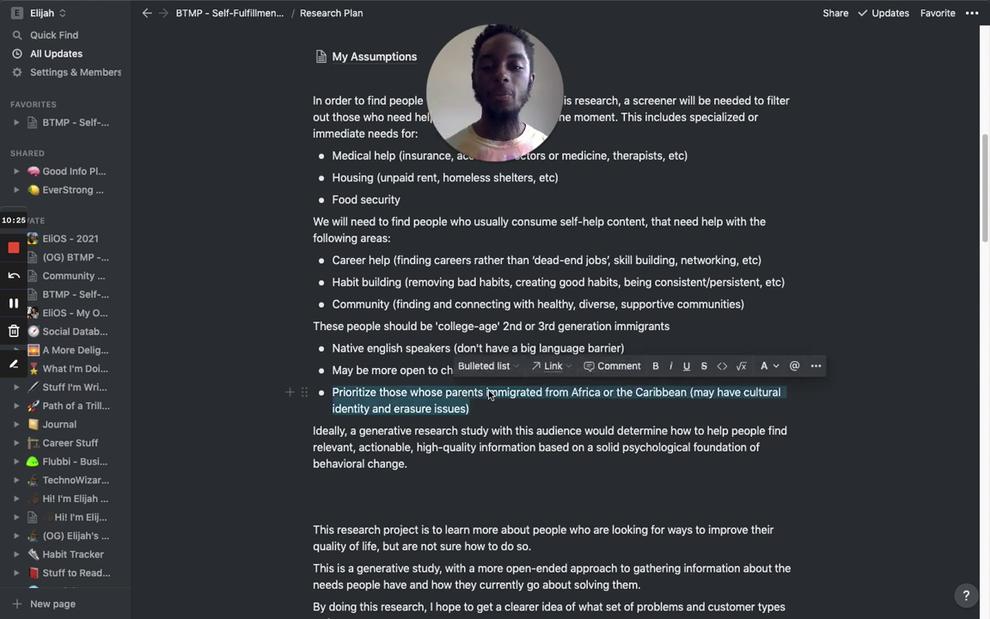
pyautogui.hotkey('ctrl', 'z')
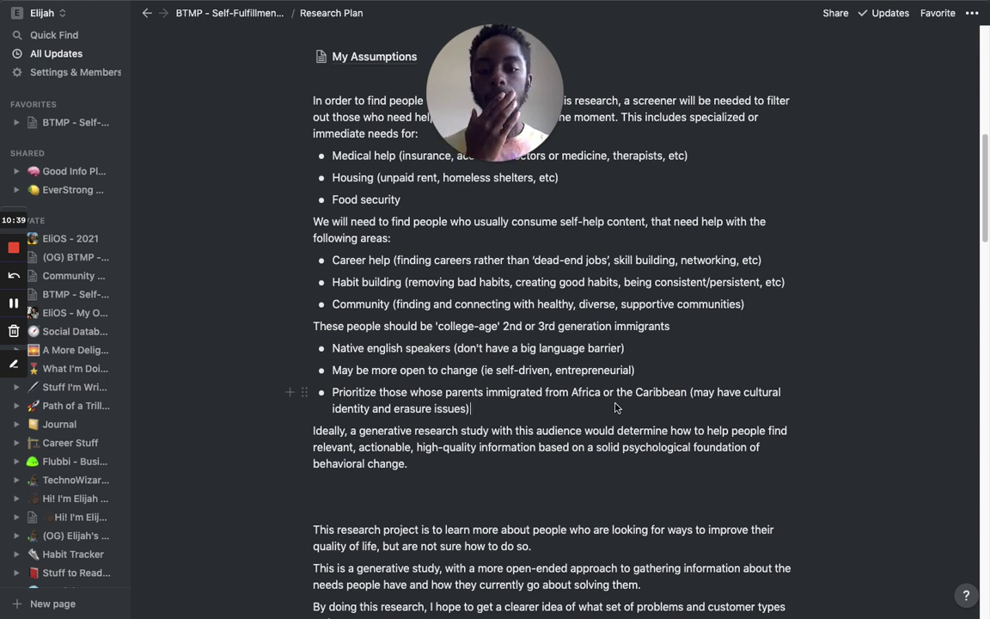
# Step: Scroll the Research Plan page until the blank line above the Methodology heading shows
pyautogui.scroll(-2, 616, 407)
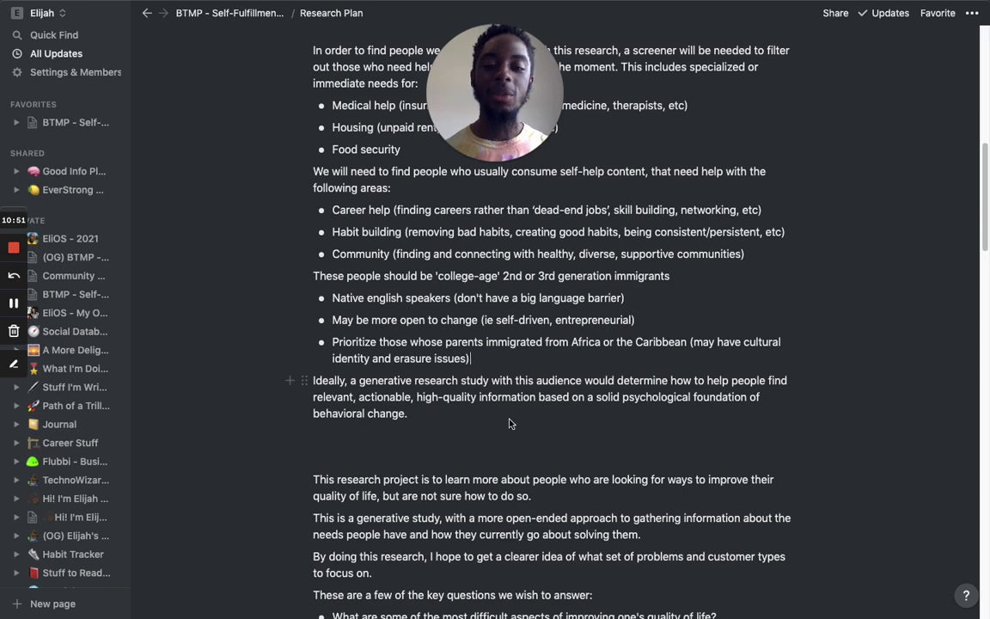
pyautogui.scroll(-4, 509, 423)
pyautogui.scroll(-6, 509, 423)
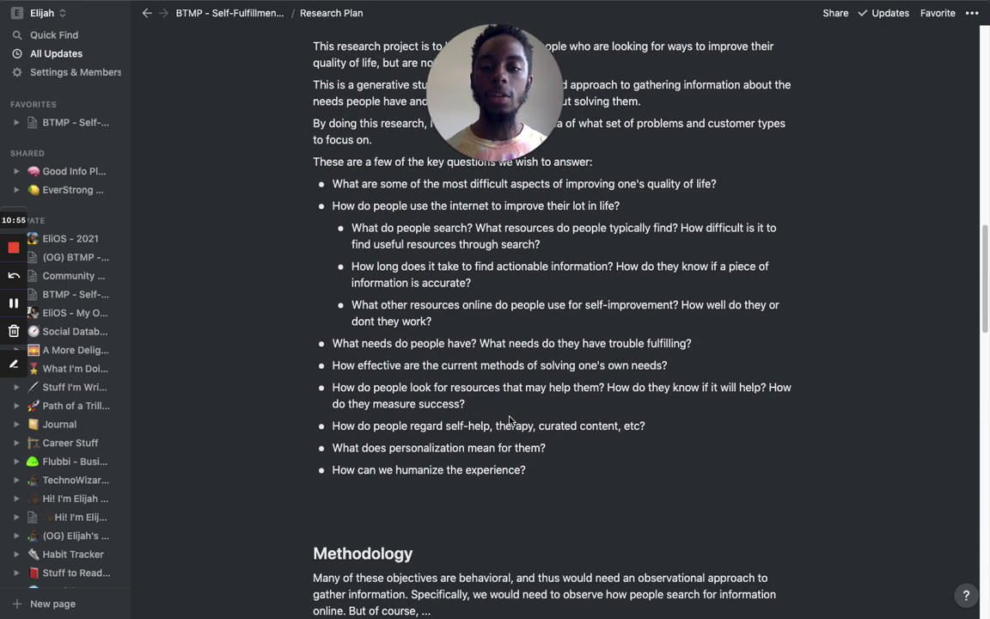
pyautogui.scroll(2, 509, 419)
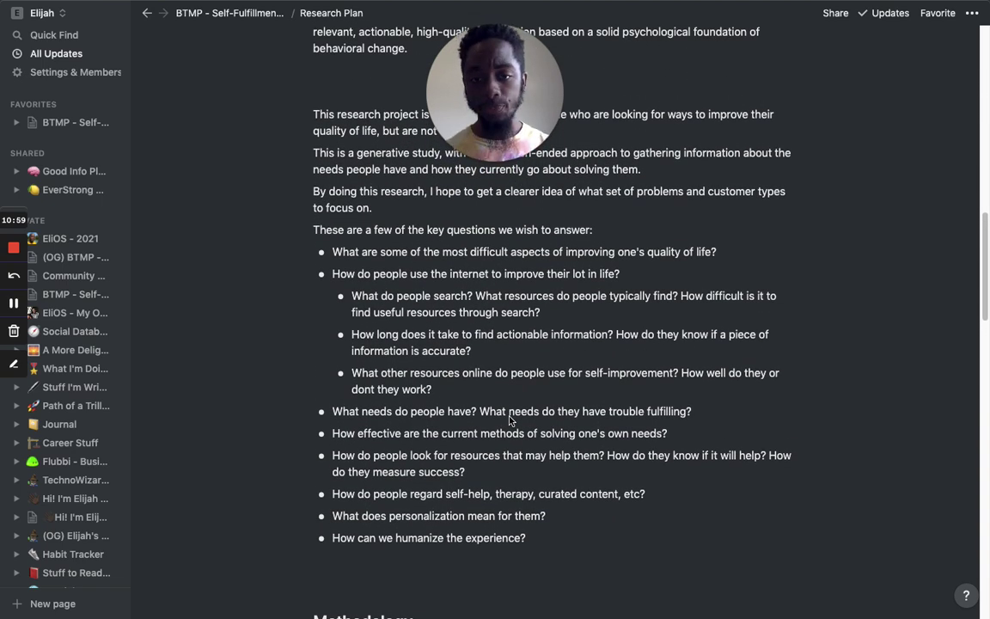
pyautogui.scroll(-3, 509, 420)
pyautogui.scroll(3, 520, 420)
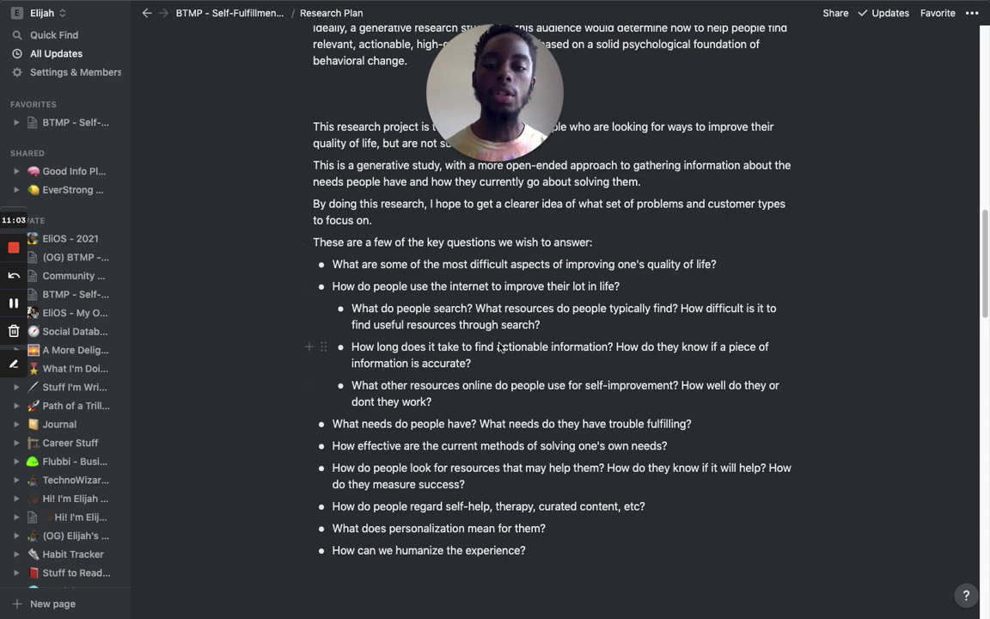
pyautogui.scroll(-10, 498, 346)
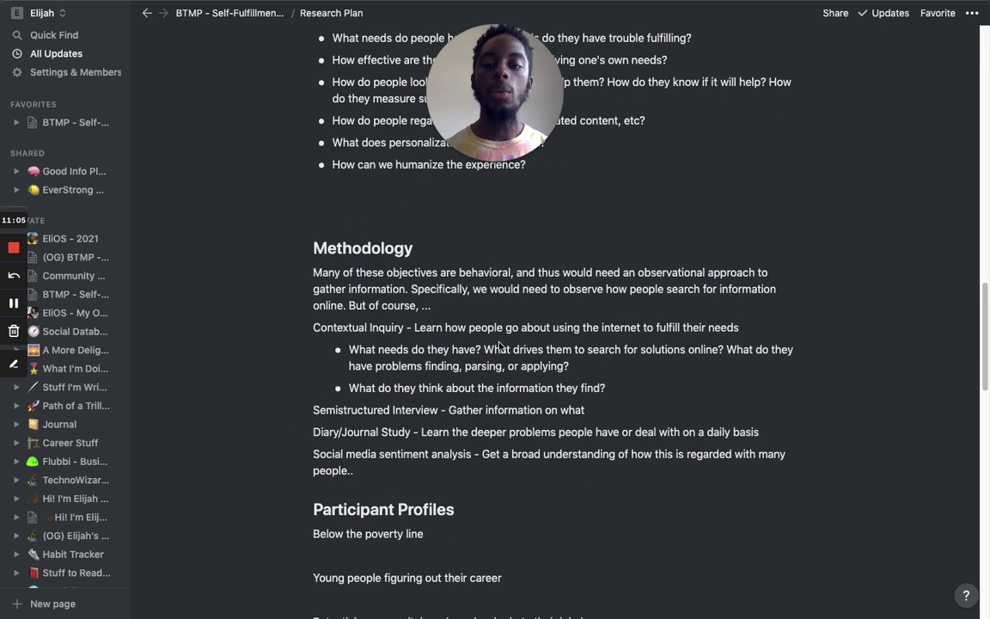
pyautogui.scroll(-2, 498, 346)
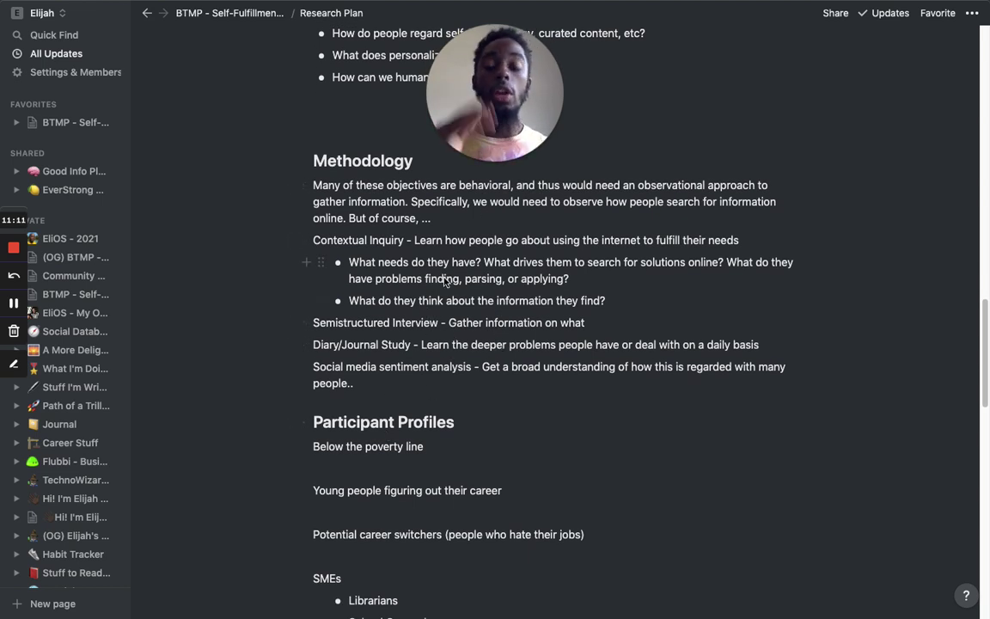
pyautogui.scroll(3, 445, 281)
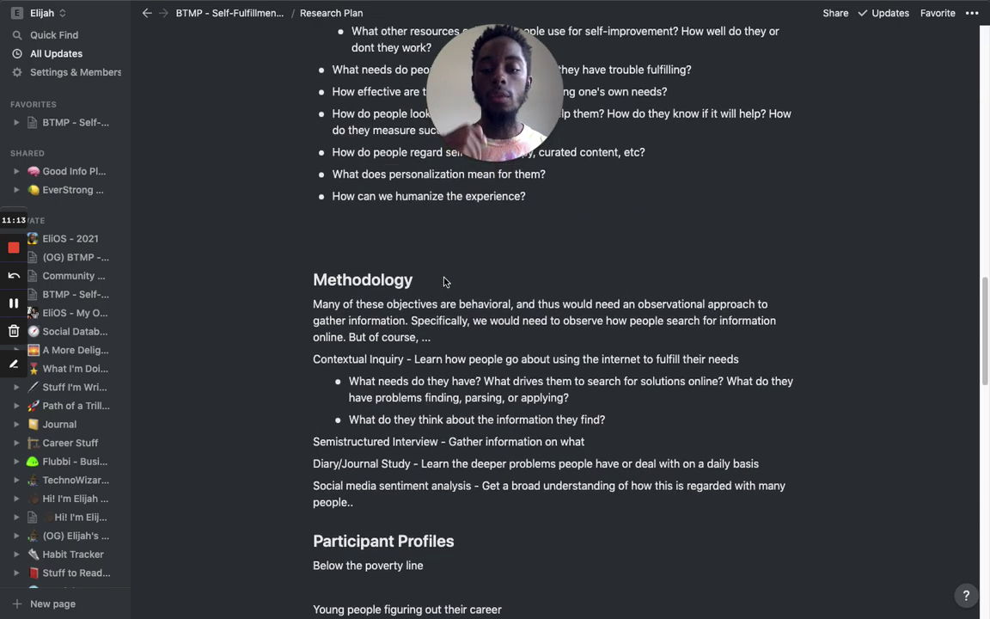
# Step: Write 'Pre-Screen Survey' on the empty line above Methodology
pyautogui.click(351, 248)
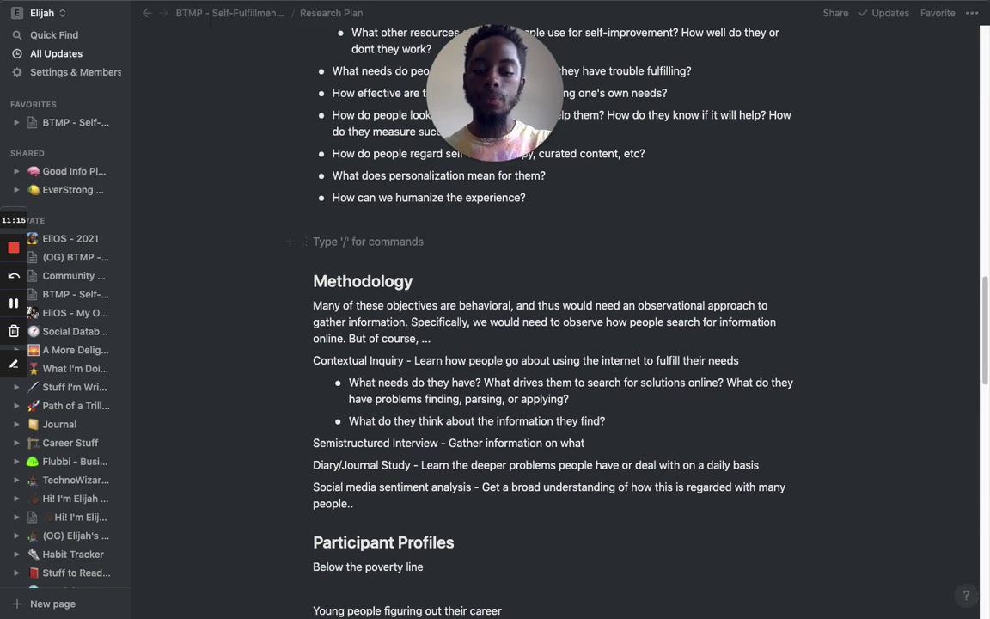
pyautogui.write('Pre-Screen Survey')
pyautogui.press('Return')
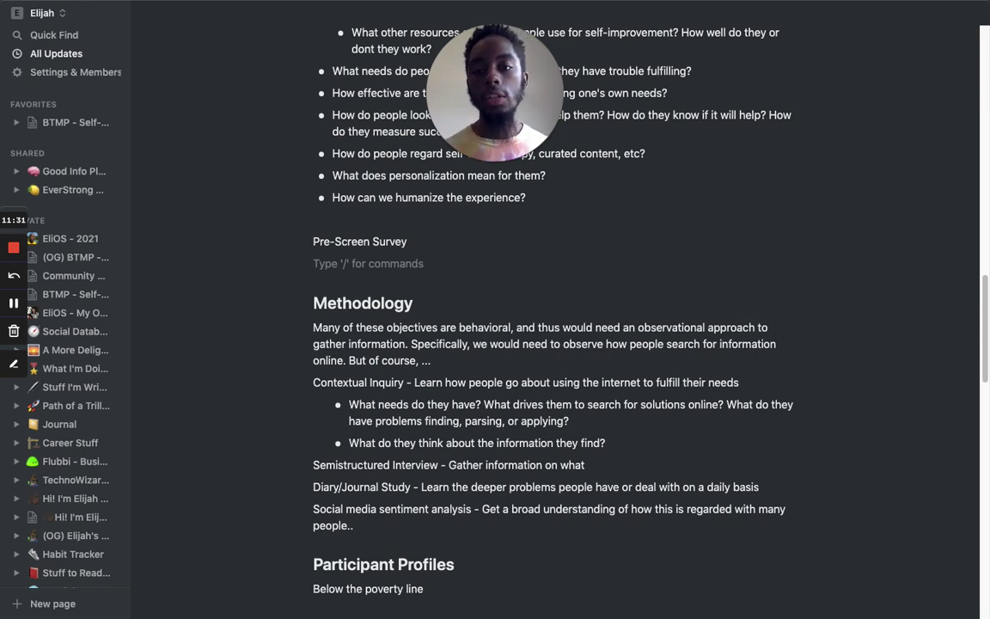
# Step: Add a 'Background' line beneath it with an indented empty line
pyautogui.write('Background')
pyautogui.press('Return')
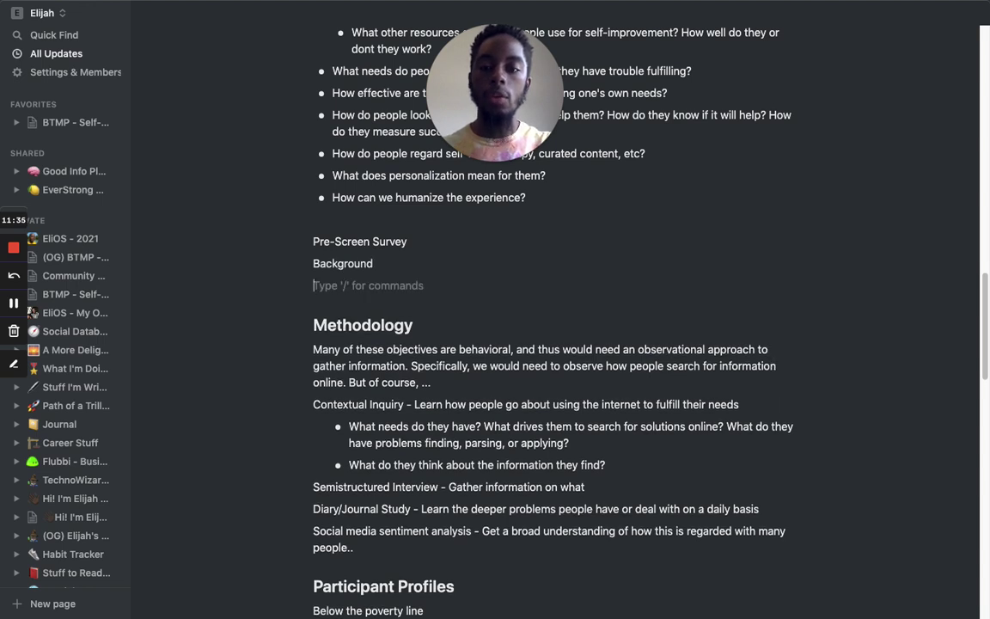
pyautogui.press('Tab')
# Step: Bullet 'Socioeconomic status' and 'Ancestral/cultural' under Background, undoing an accidental synced block
pyautogui.write('- ')
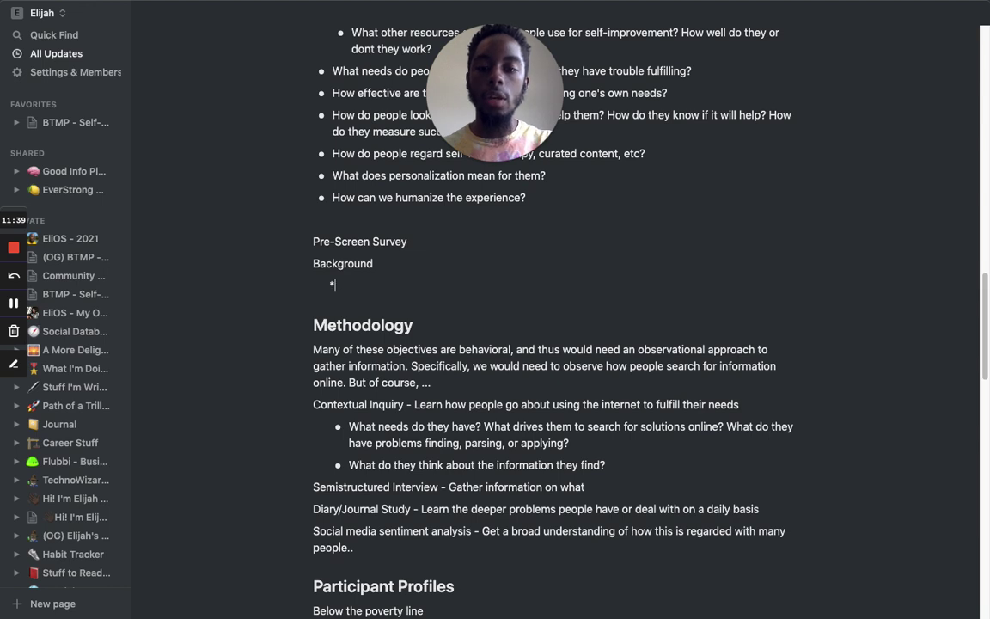
pyautogui.write('Socioeconomic status')
pyautogui.press('Return')
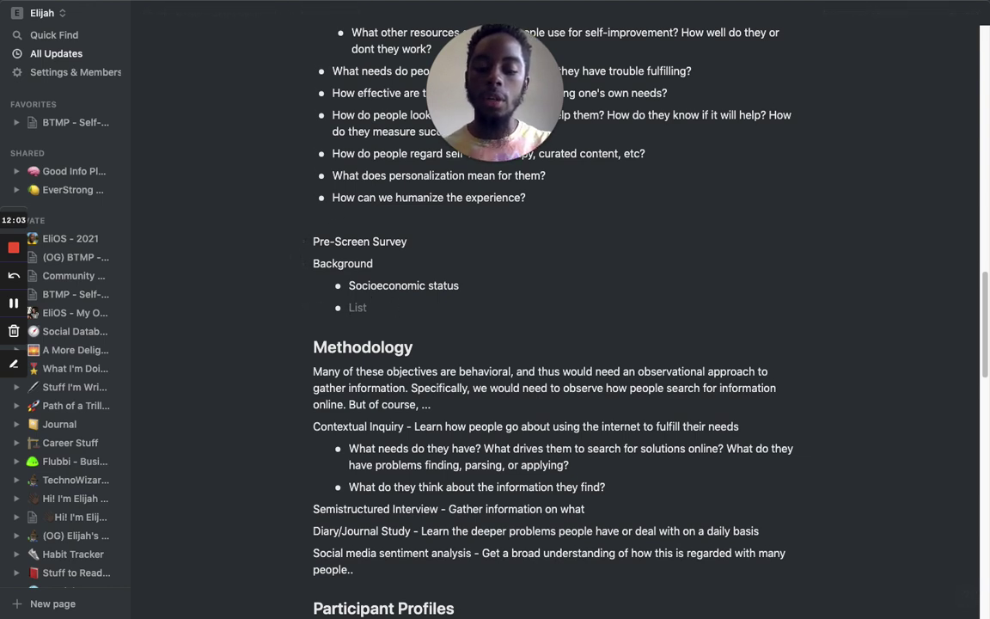
pyautogui.write('Ancestral')
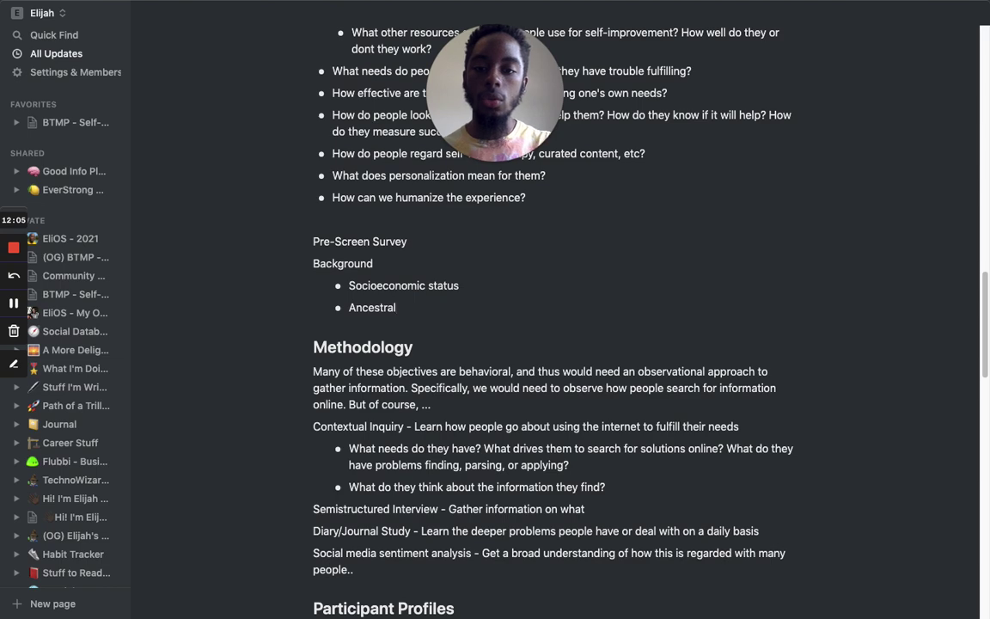
pyautogui.write('/cultral')
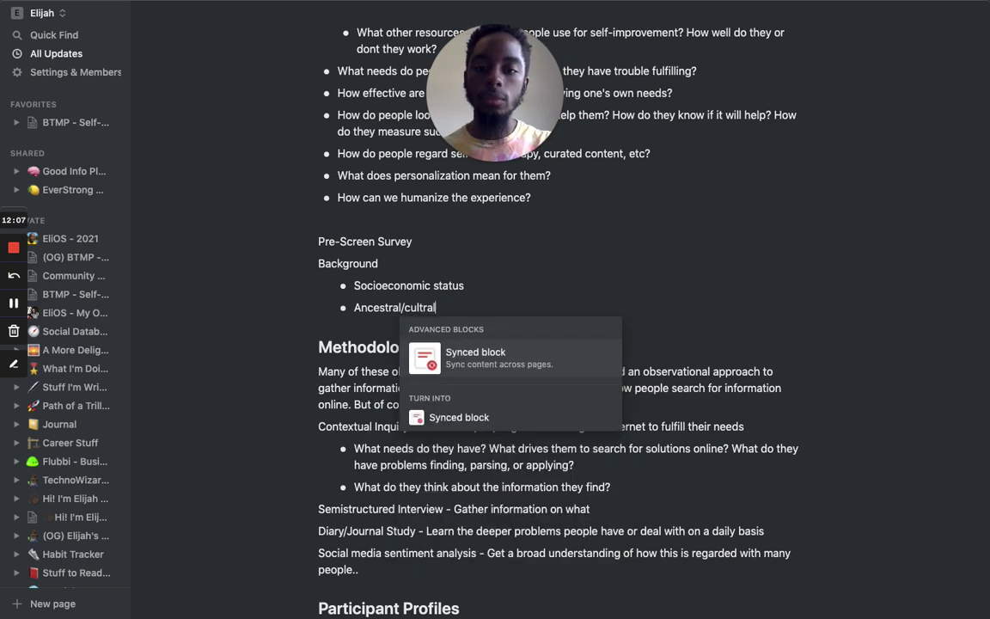
pyautogui.press('BackSpace')
pyautogui.press('BackSpace')
pyautogui.press('BackSpace')
pyautogui.write('ural')
pyautogui.press('Return')
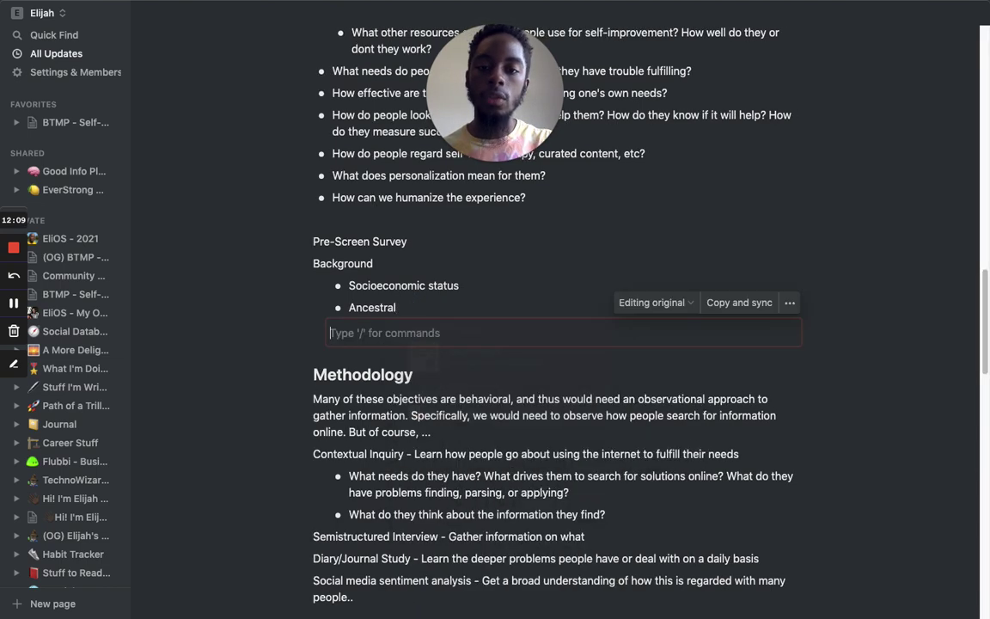
pyautogui.press('super+z')
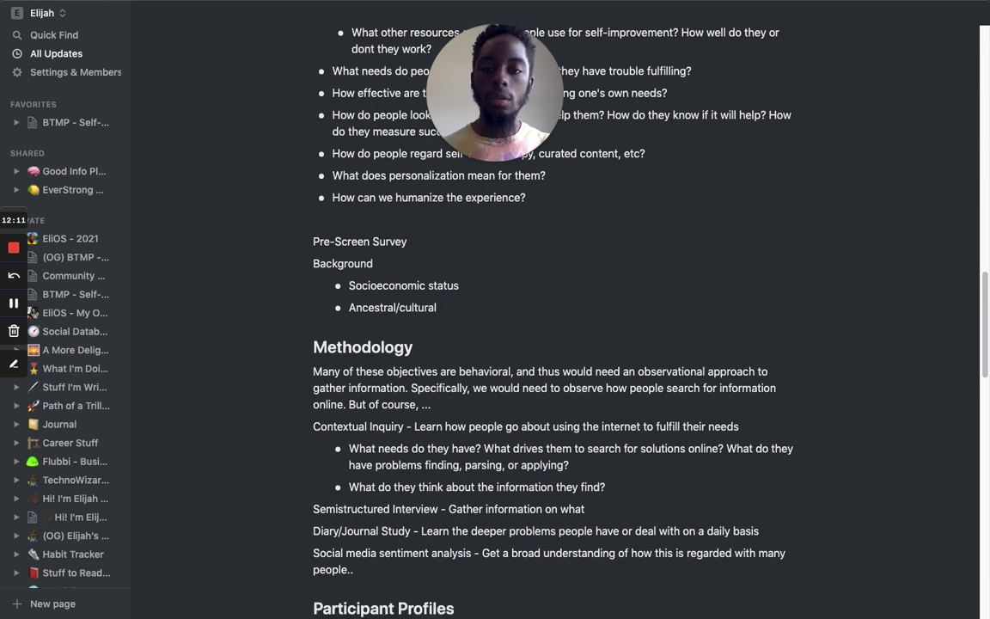
pyautogui.press('Return')
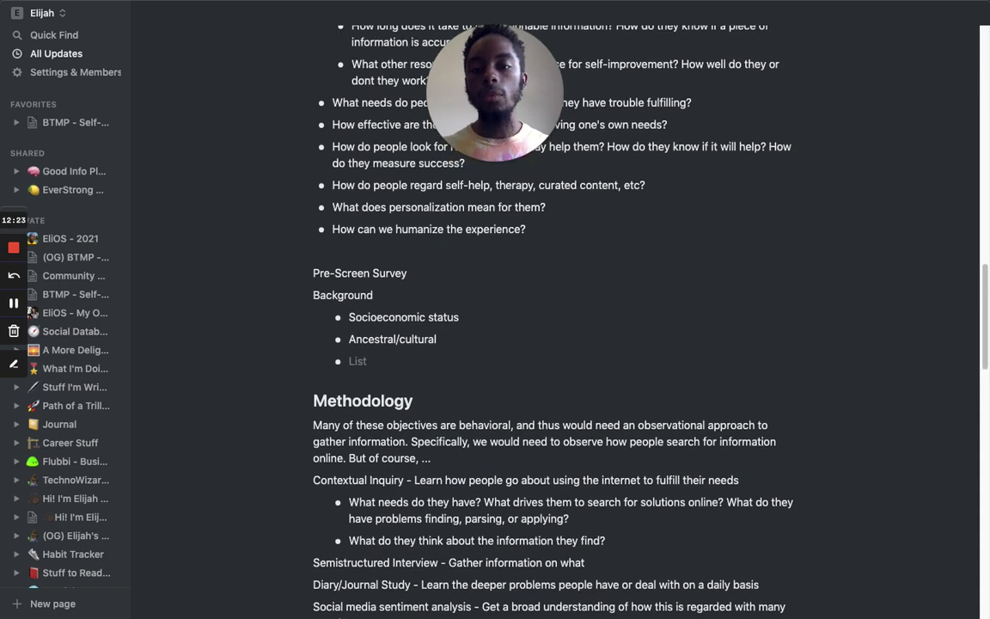
# Step: Add the third Background bullet 'College opt/drop out or student'
pyautogui.write('College')
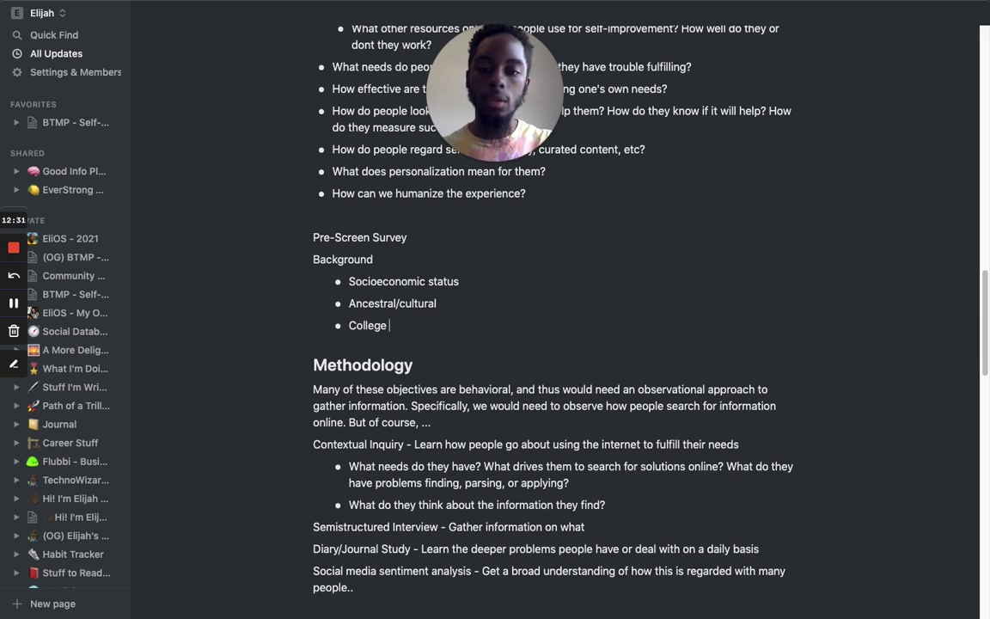
pyautogui.write('opt out or student')
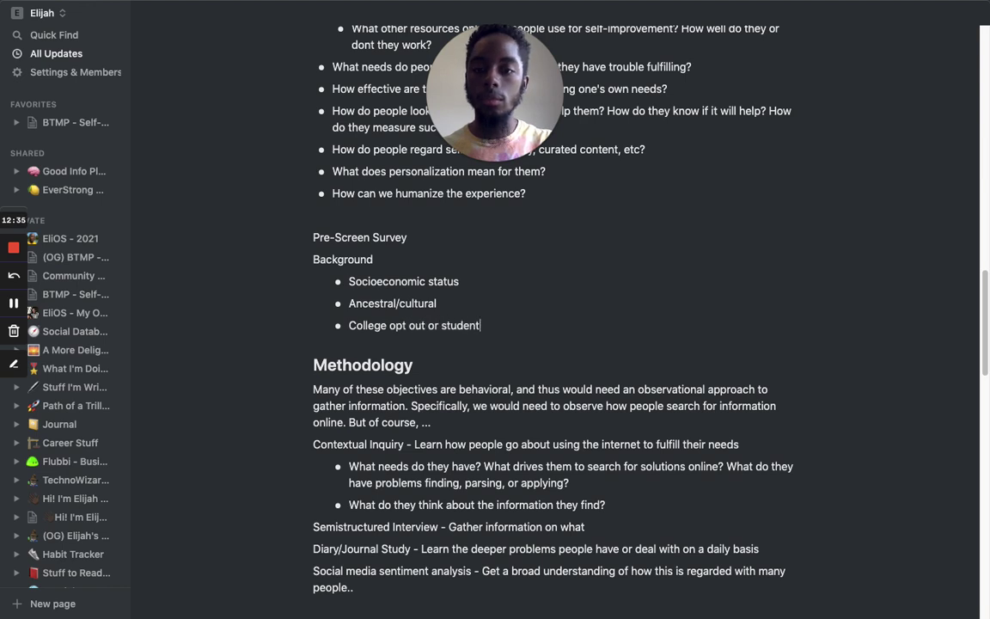
pyautogui.press('Return')
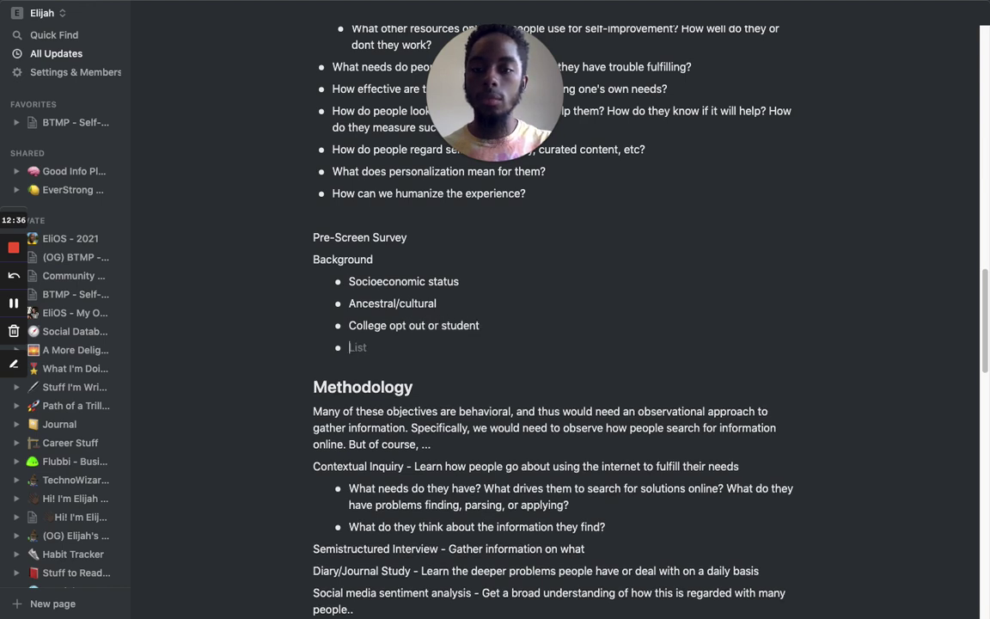
pyautogui.click(405, 327)
pyautogui.write('/drop')
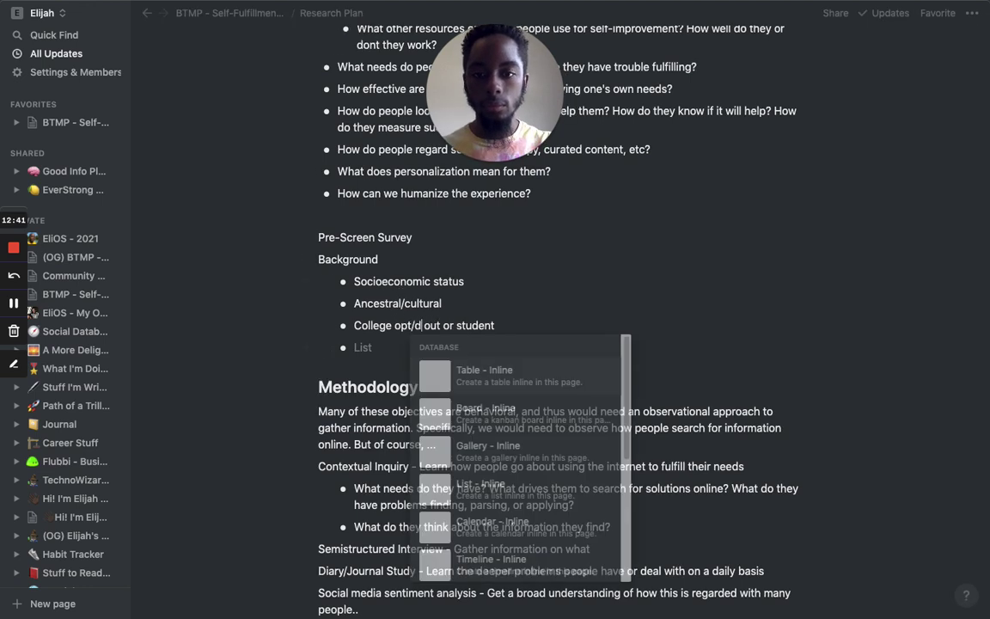
pyautogui.press('Escape')
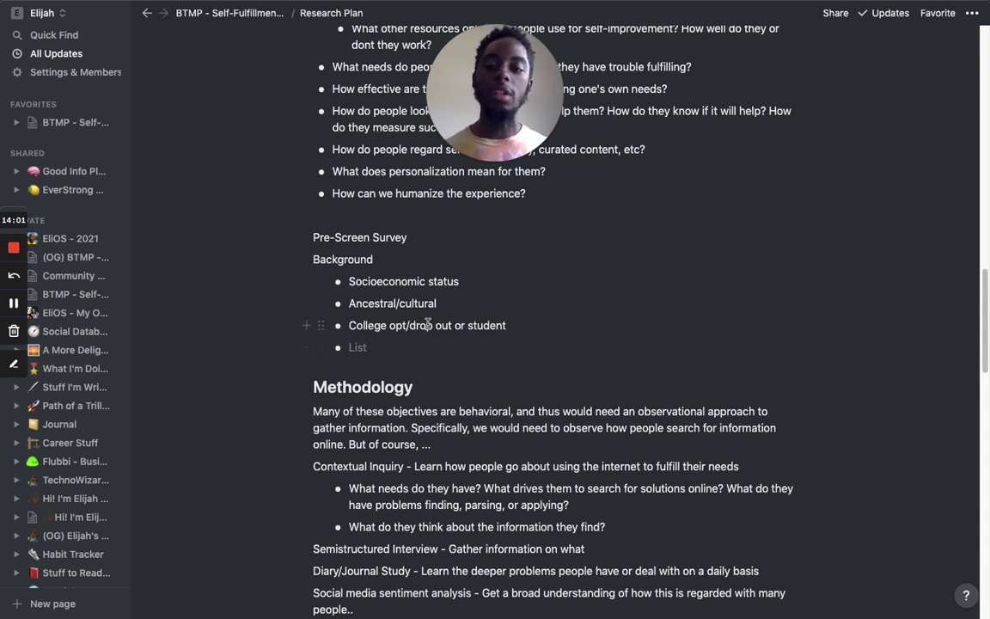
pyautogui.doubleClick(420, 325)
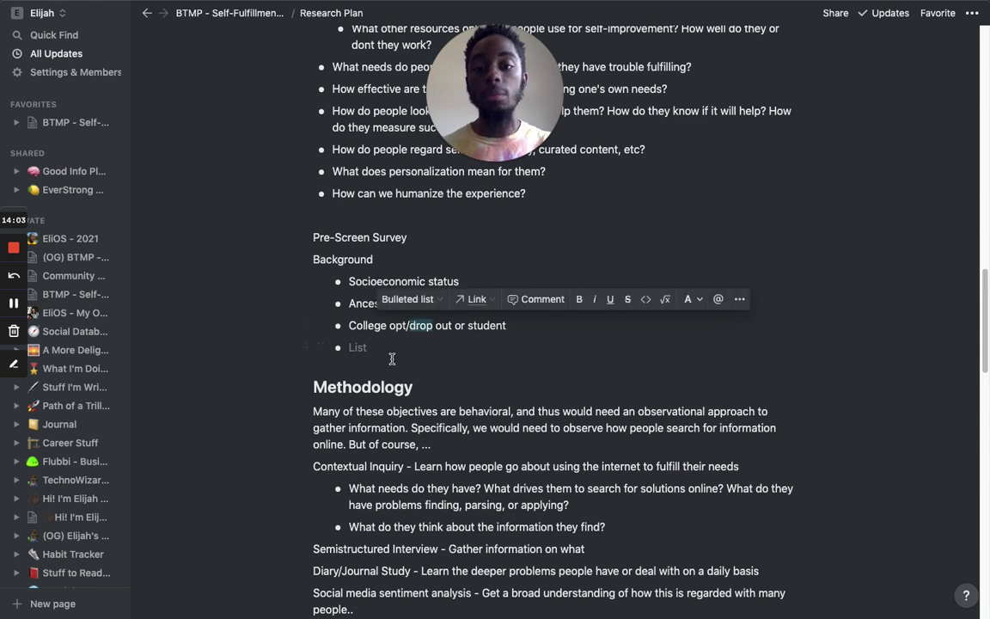
pyautogui.click(411, 347)
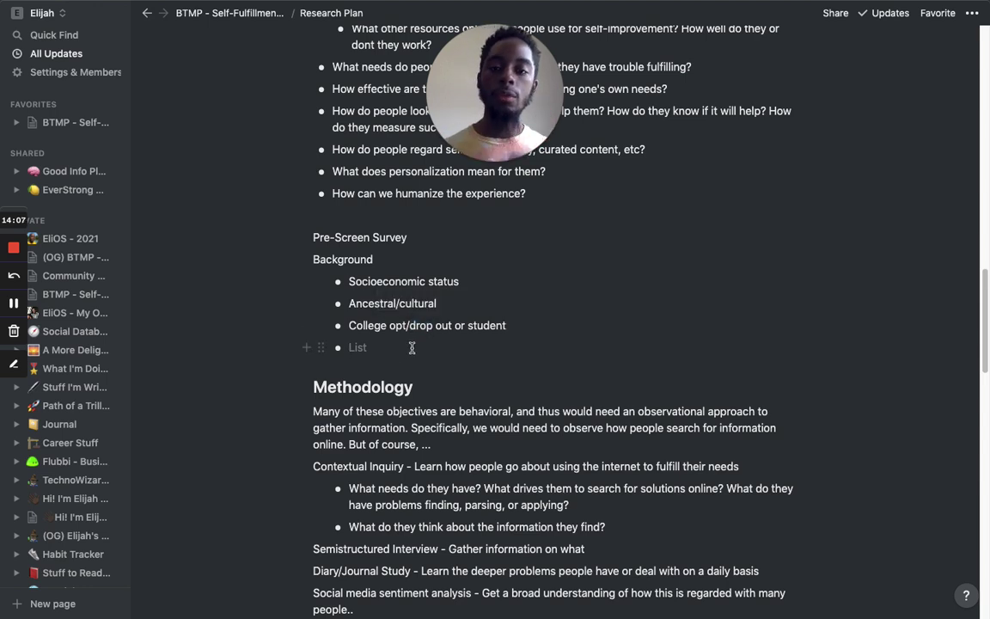
pyautogui.scroll(-1, 411, 347)
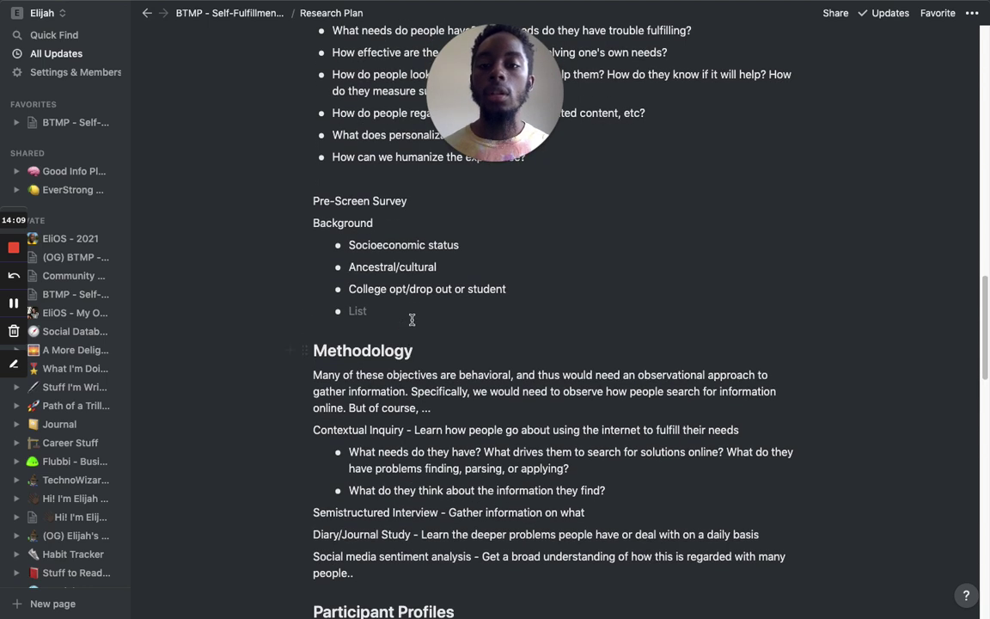
pyautogui.doubleClick(409, 267)
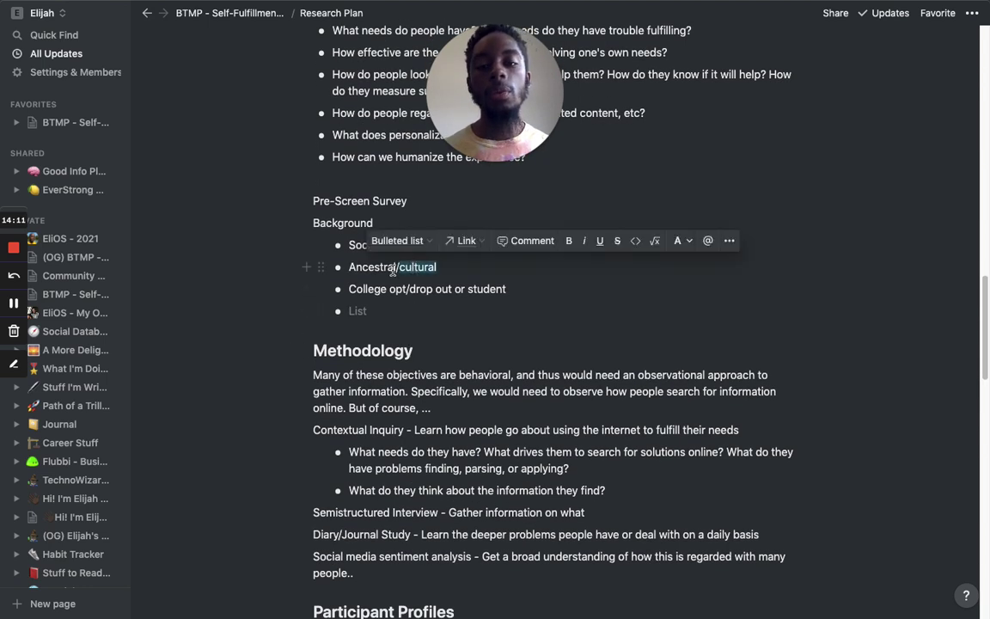
pyautogui.doubleClick(391, 269)
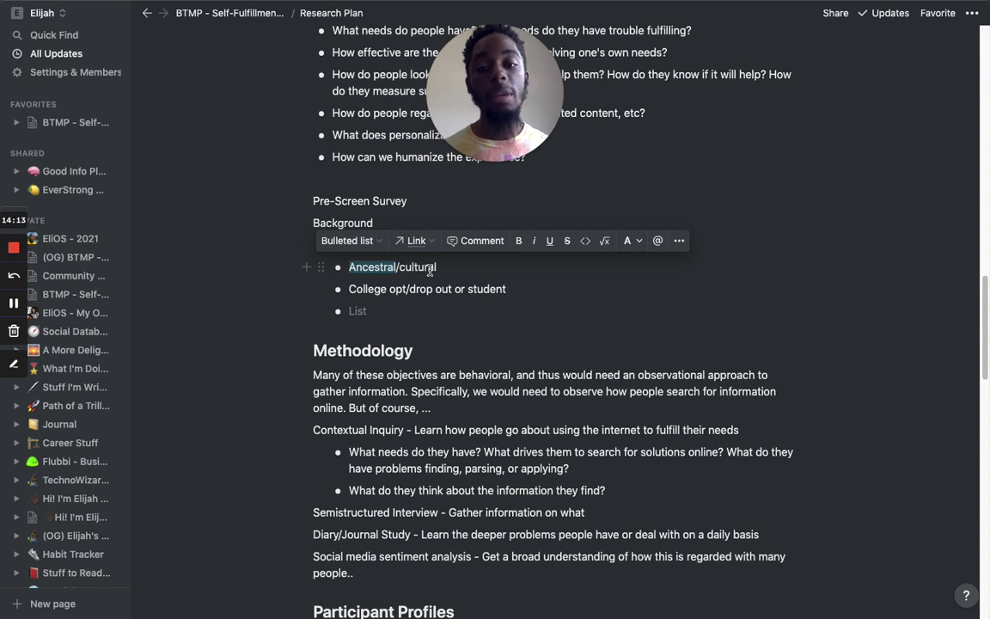
pyautogui.press('Up')
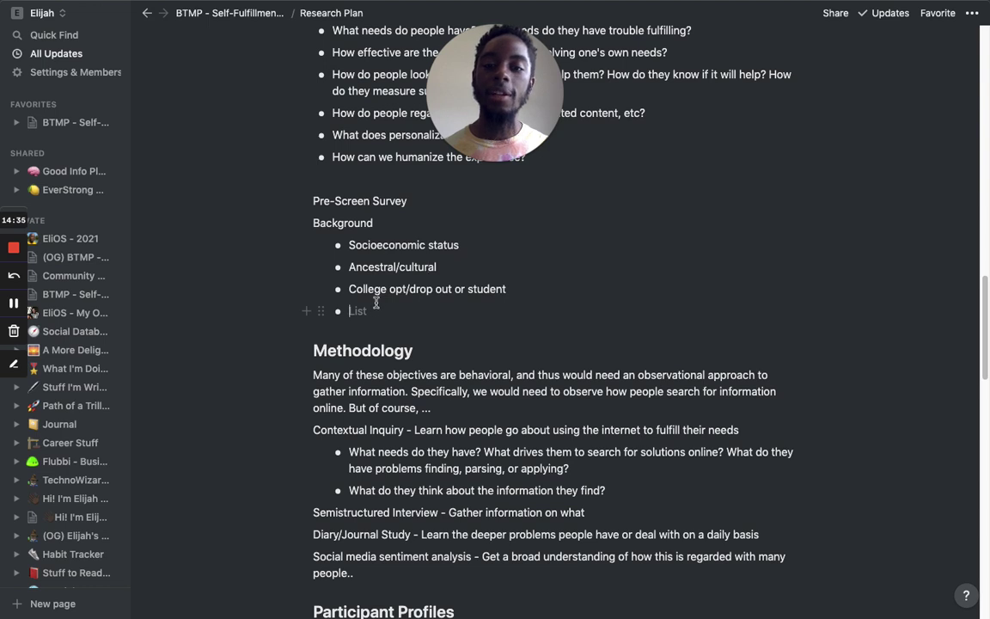
pyautogui.doubleClick(396, 247)
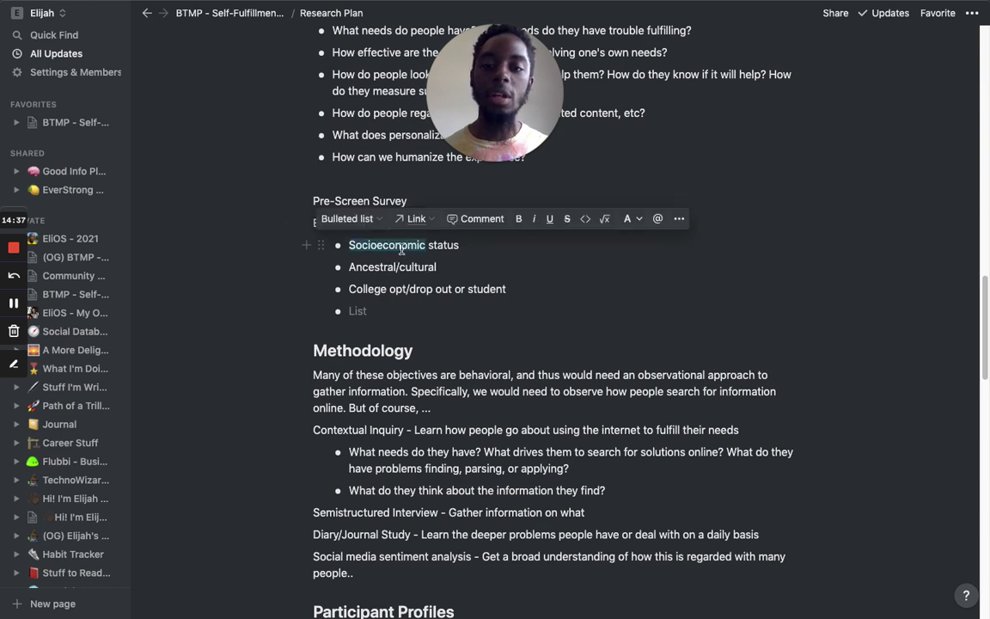
pyautogui.click(384, 311)
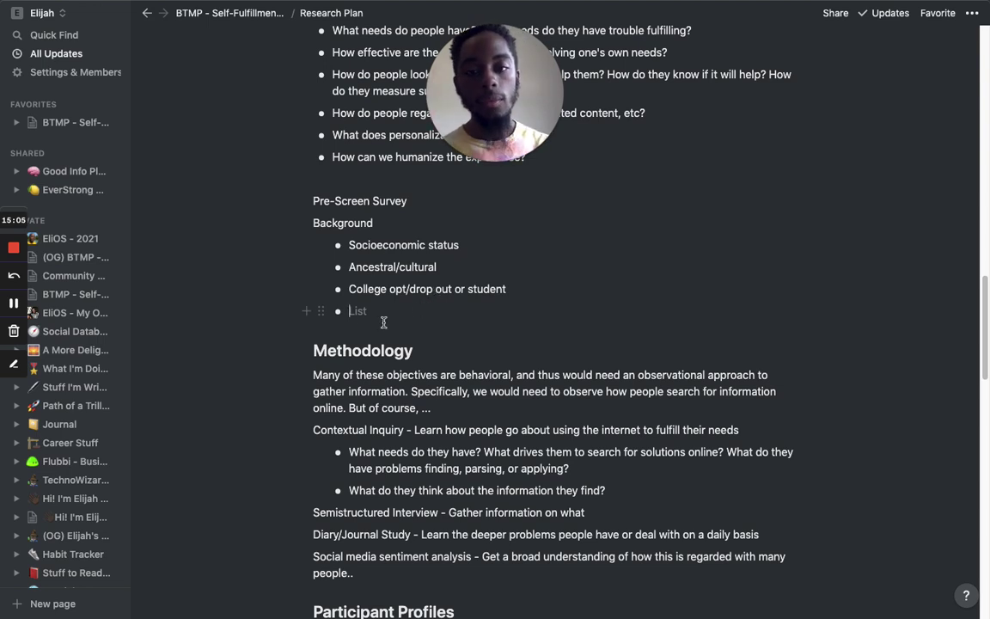
# Step: Outdent to add a 'Behaviours' line, then start an indented bullet beneath it
pyautogui.press('BackSpace')
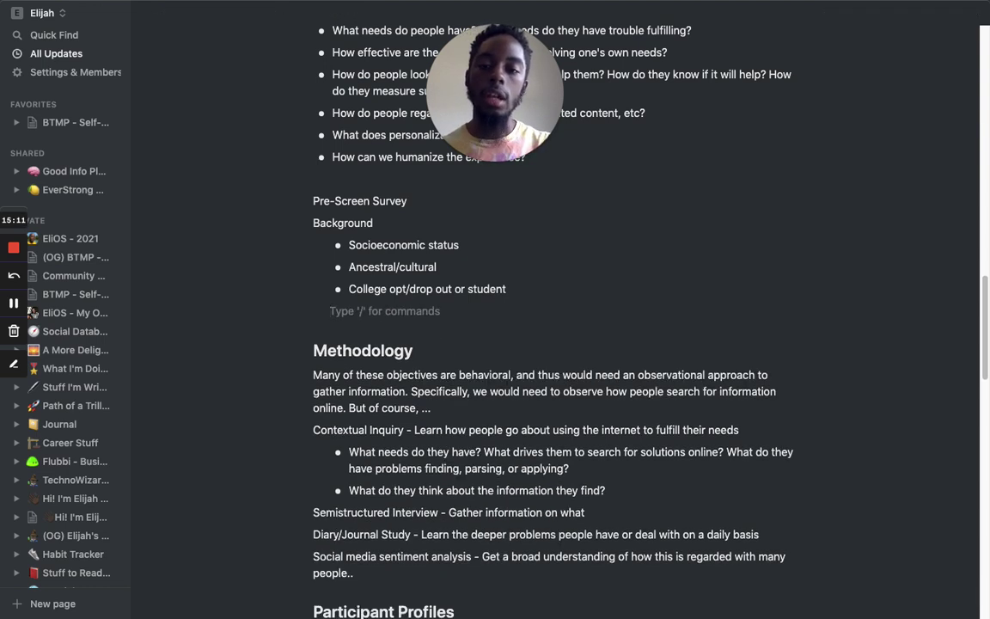
pyautogui.press('BackSpace')
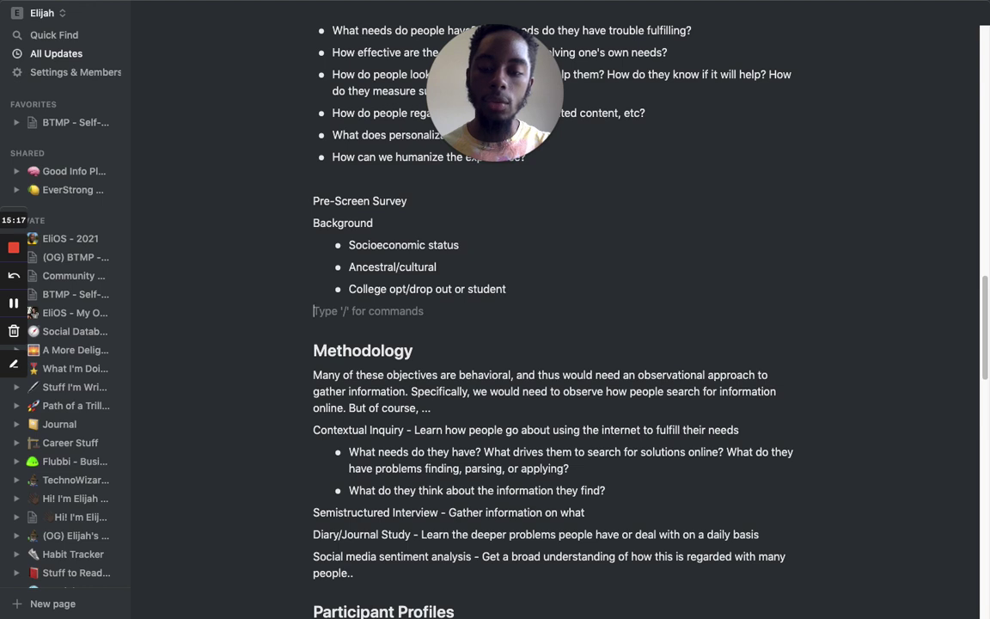
pyautogui.write('Behav')
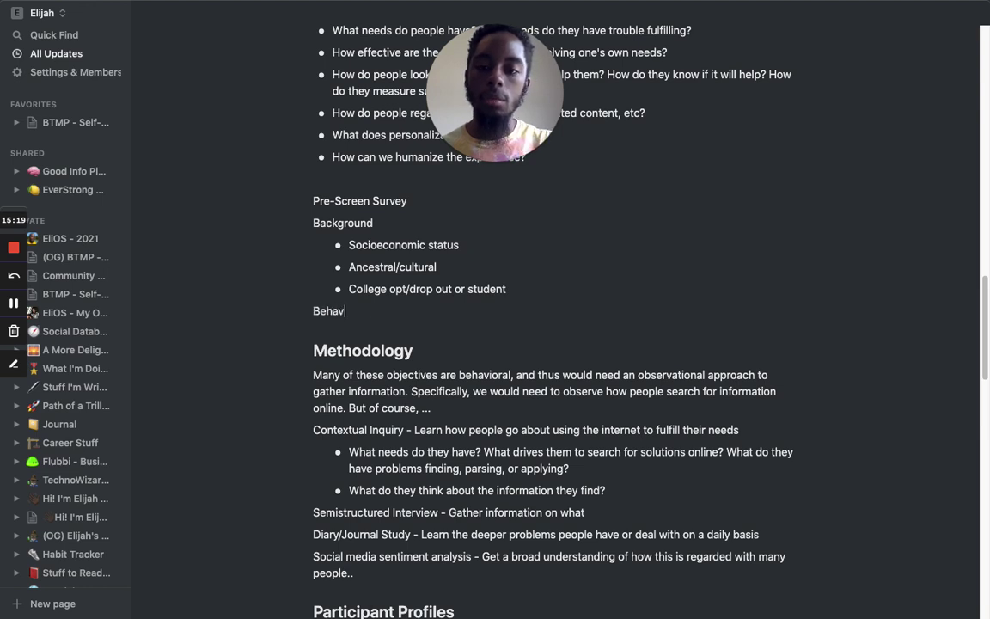
pyautogui.write('iours')
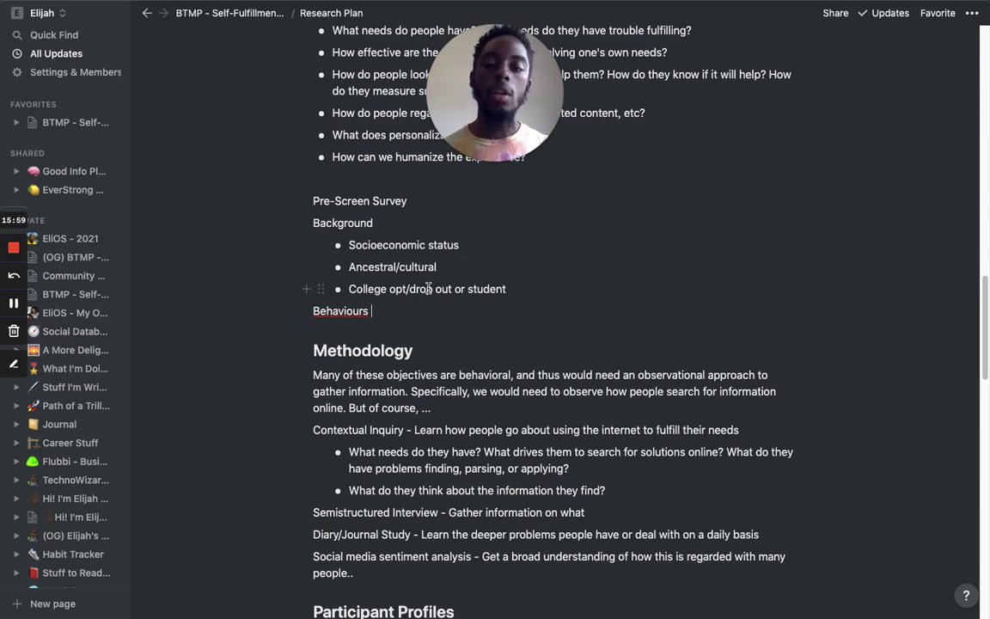
pyautogui.press('Return')
pyautogui.write('*')
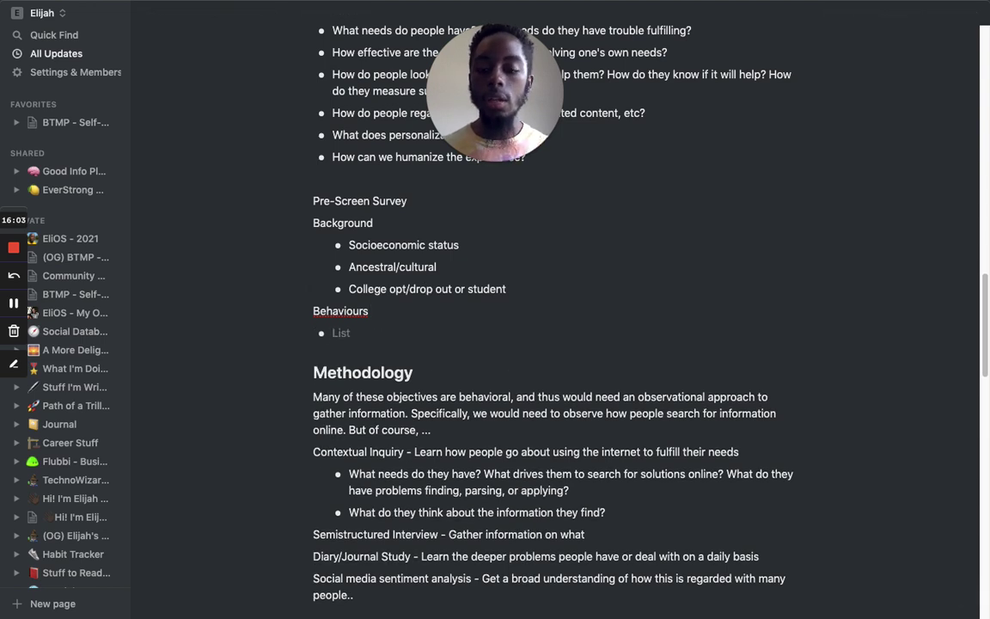
pyautogui.press('Tab')
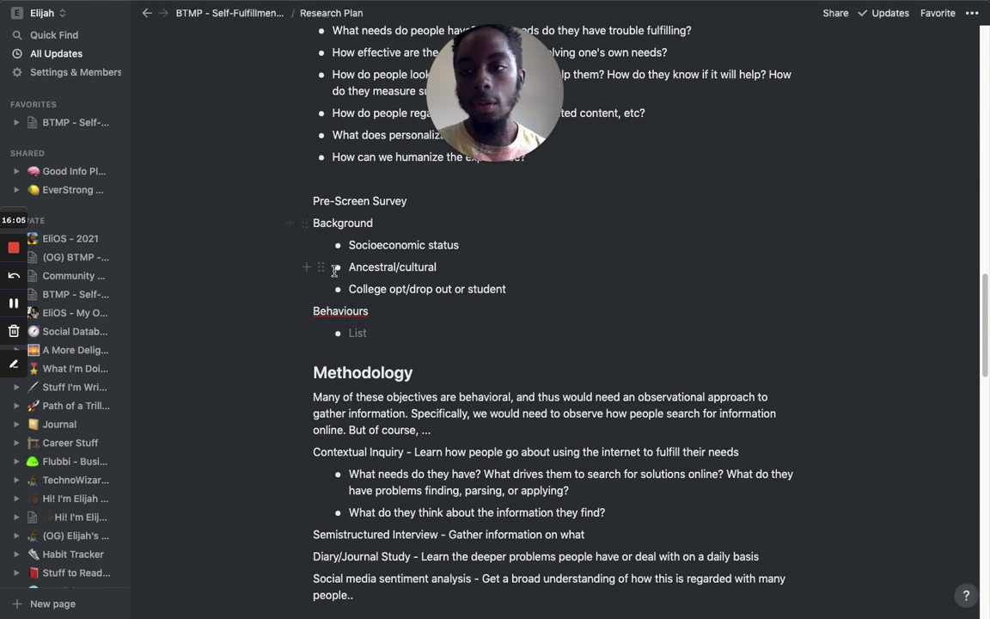